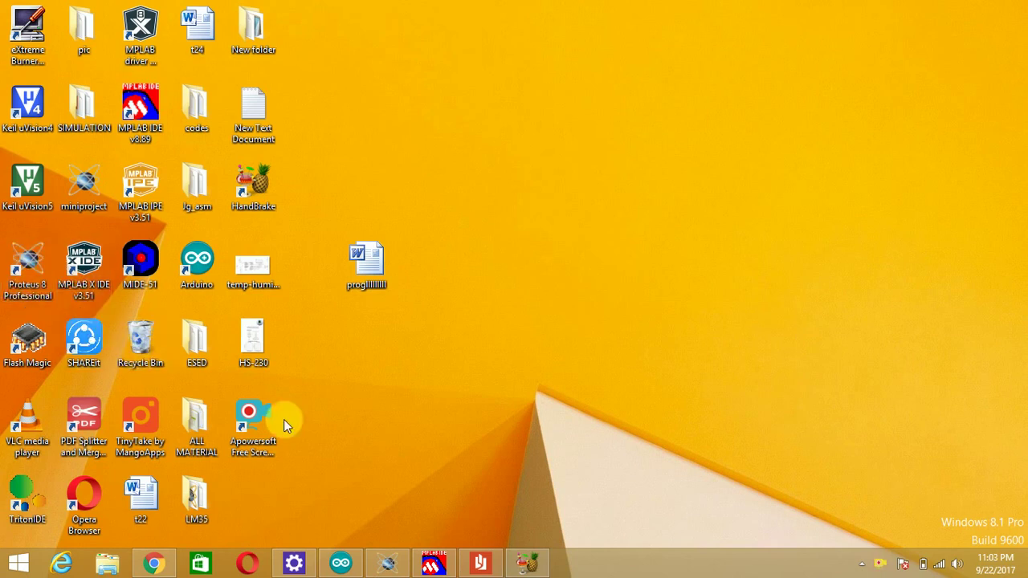
# - Zoom and pan the temp_sensor schematic to frame the PIC18F4550, sensors, LCD and 4N25 opto-isolator
pyautogui.click(390, 564)
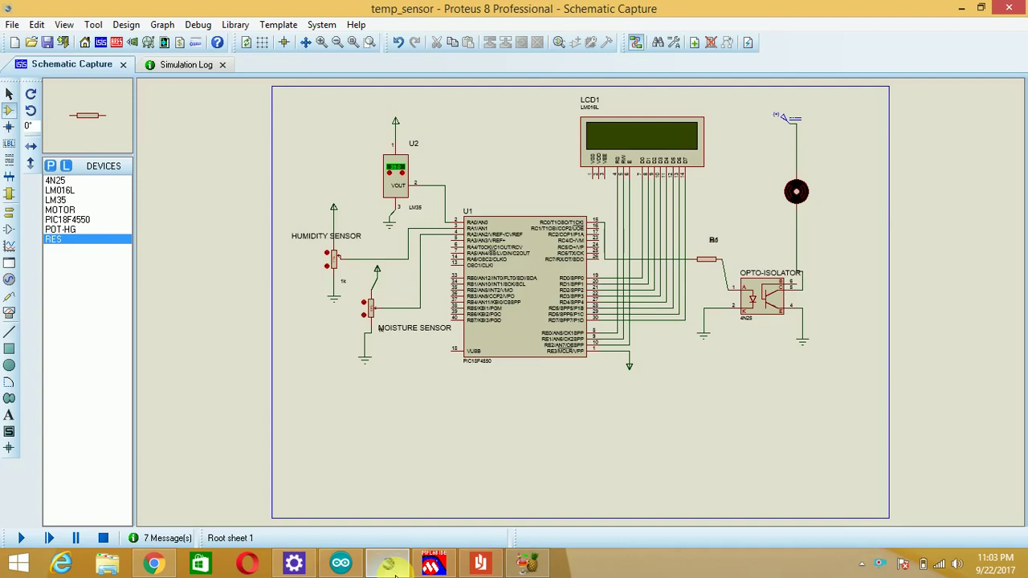
pyautogui.click(320, 44)
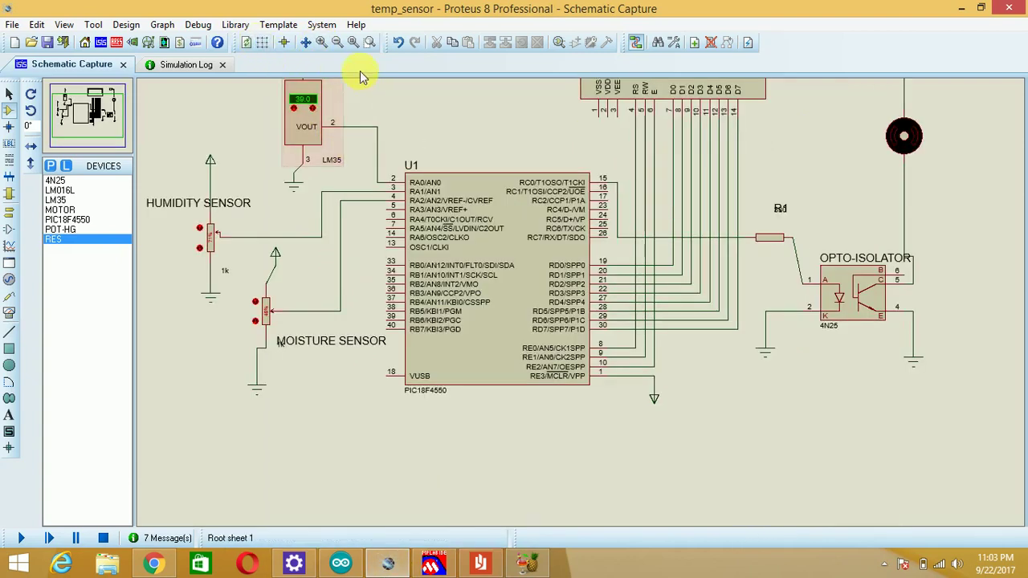
pyautogui.click(337, 42)
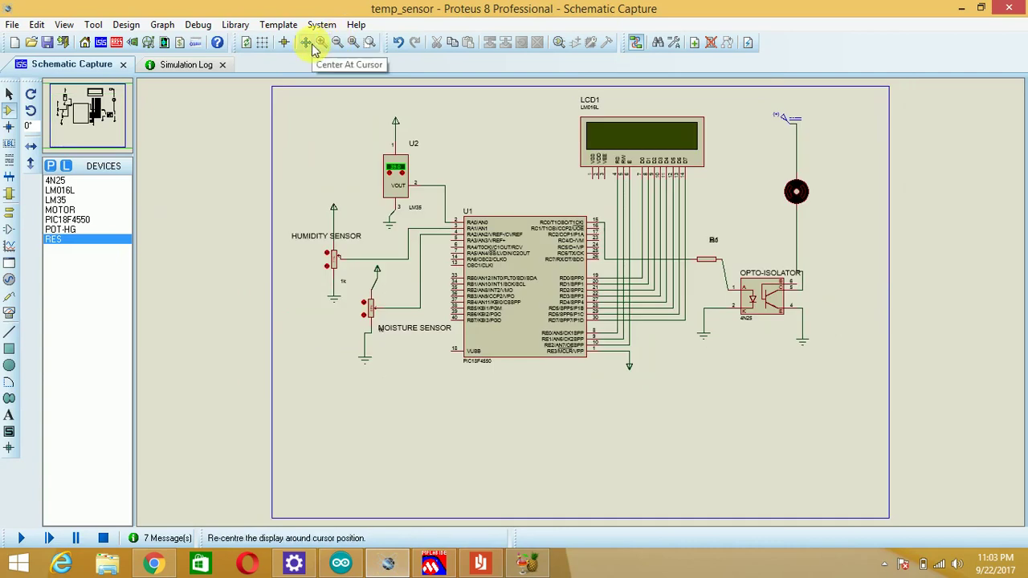
pyautogui.click(82, 114)
pyautogui.scroll(4, 88, 116)
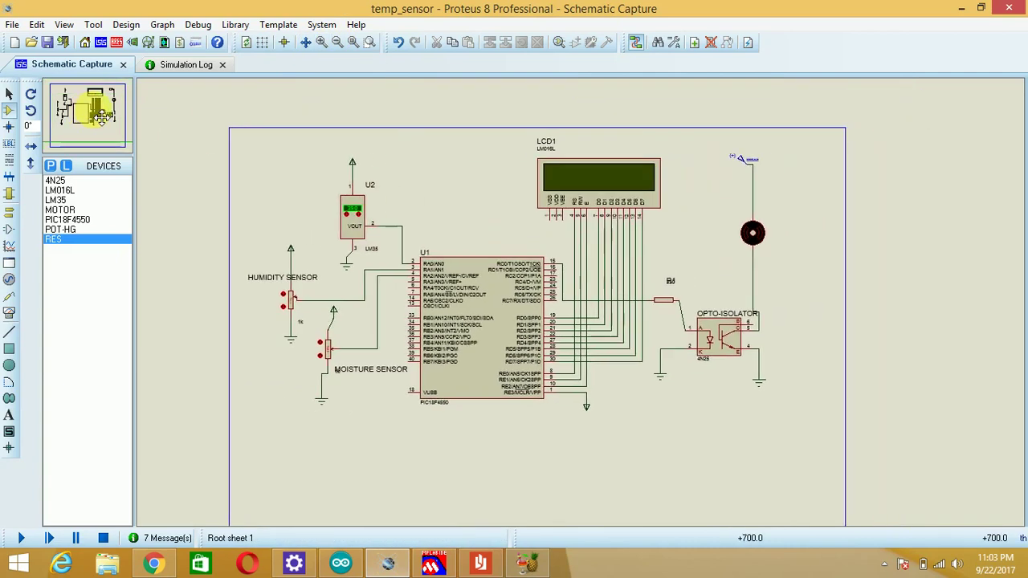
pyautogui.moveTo(106, 118); pyautogui.dragTo(95, 115)
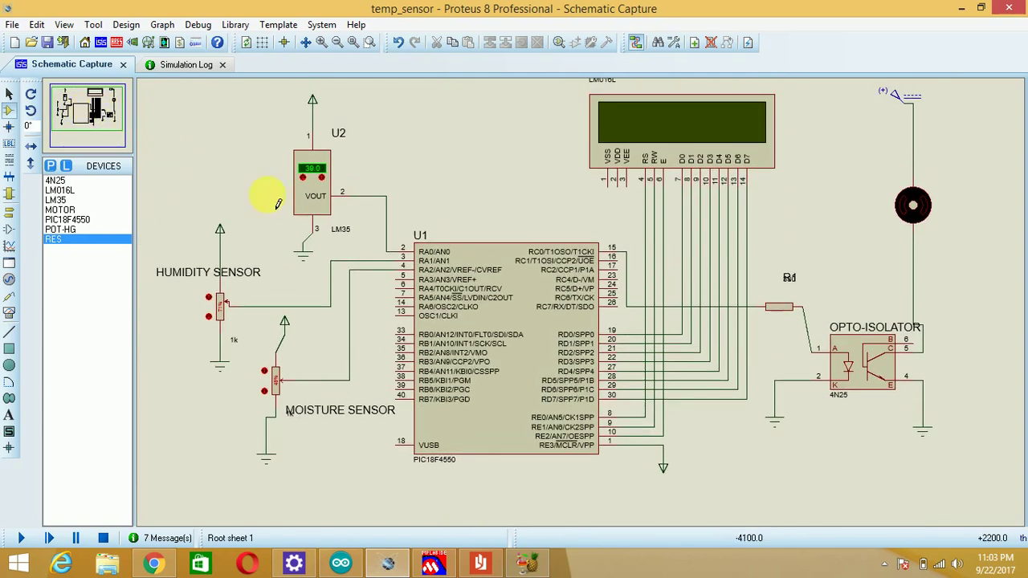
pyautogui.click(861, 316)
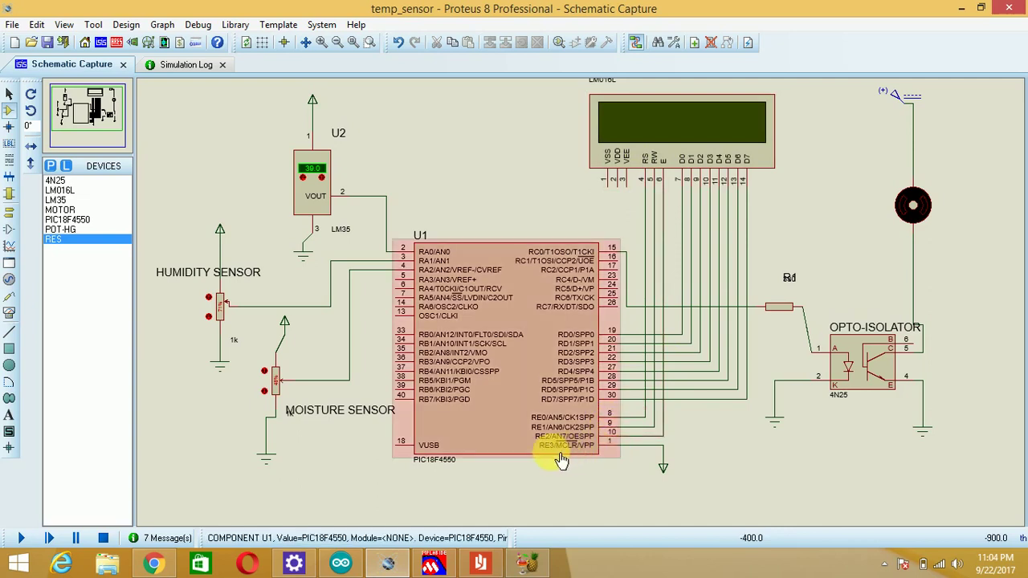
pyautogui.click(610, 478)
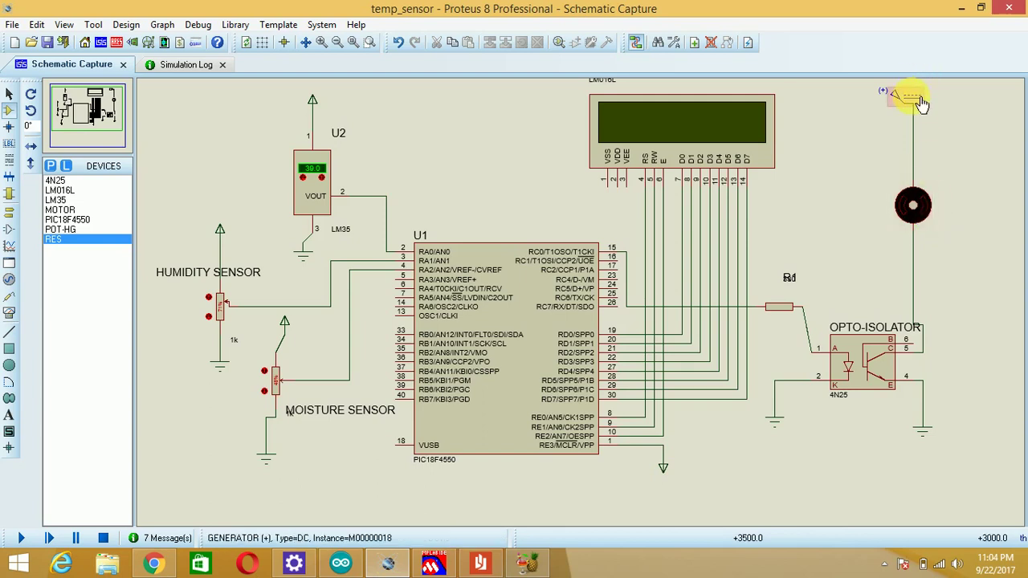
pyautogui.click(923, 318)
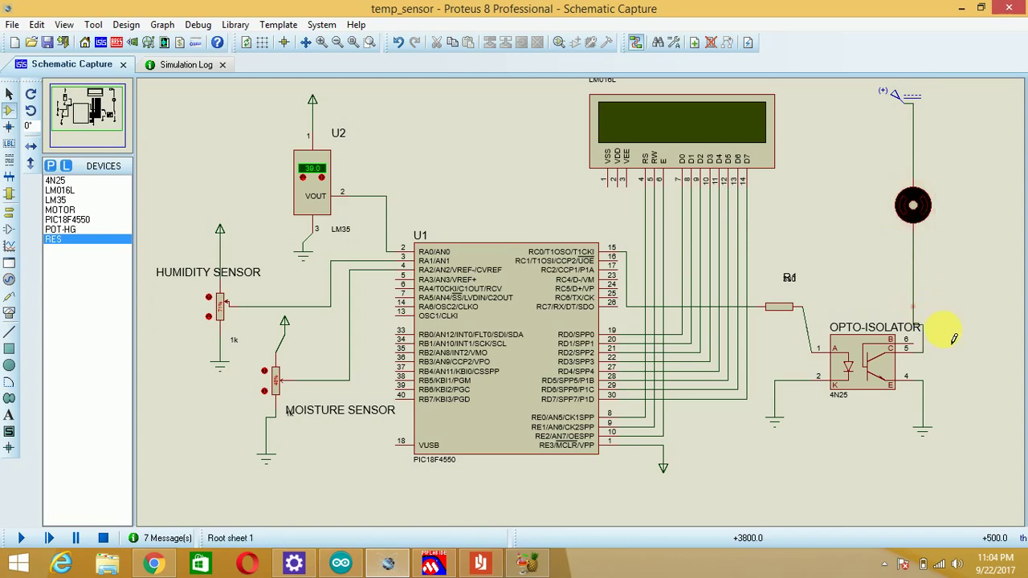
pyautogui.click(902, 366)
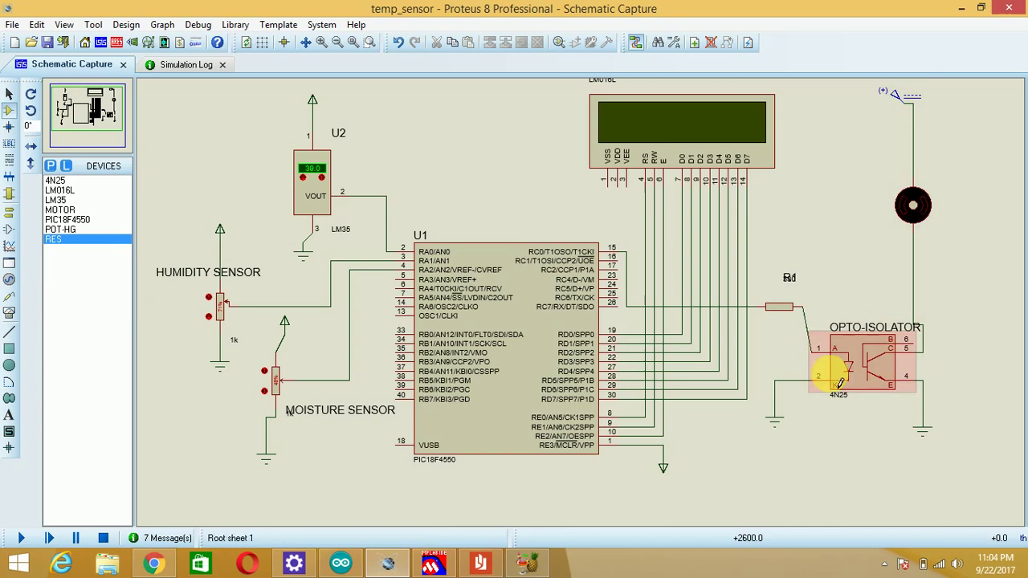
pyautogui.click(879, 405)
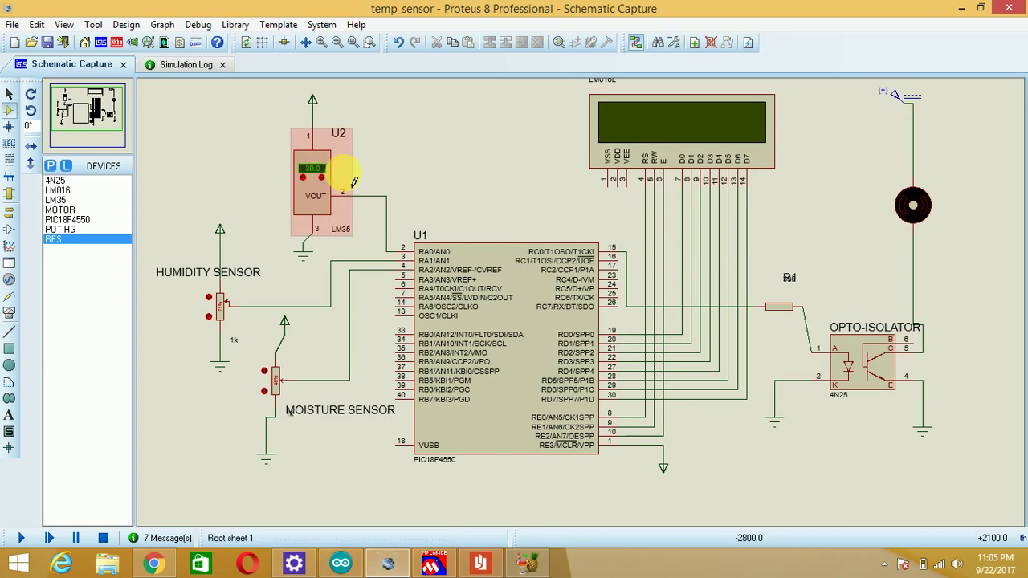
pyautogui.click(625, 129)
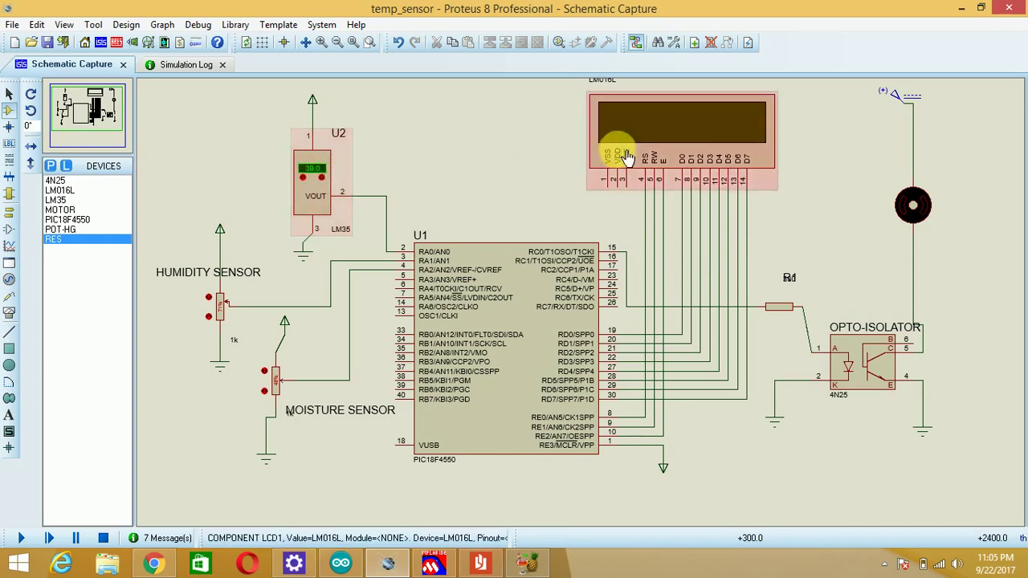
pyautogui.click(8, 112)
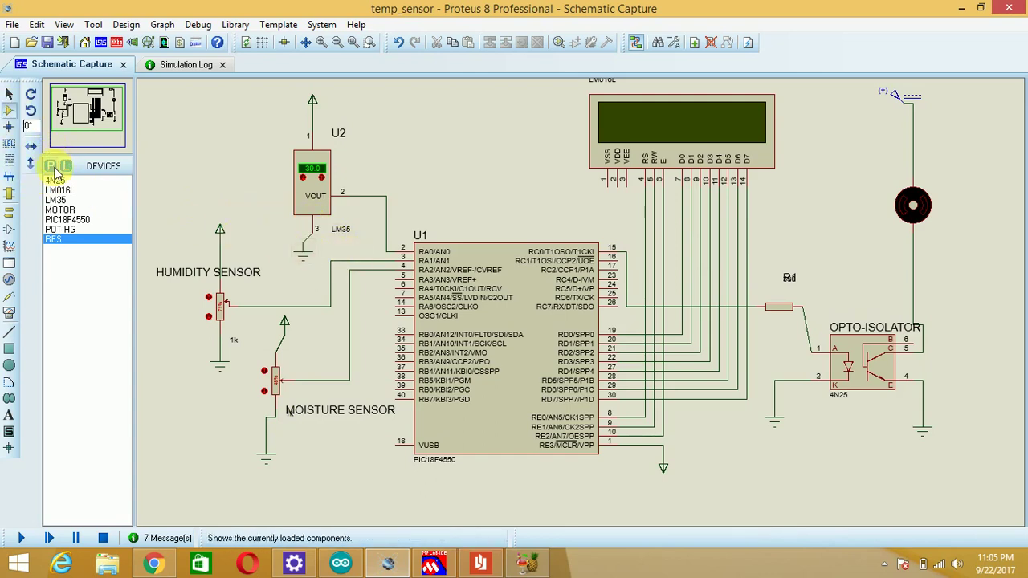
# - Add the LM35 temperature sensor from a library search for 'lm3', then select POT-HG for placement
pyautogui.click(53, 167)
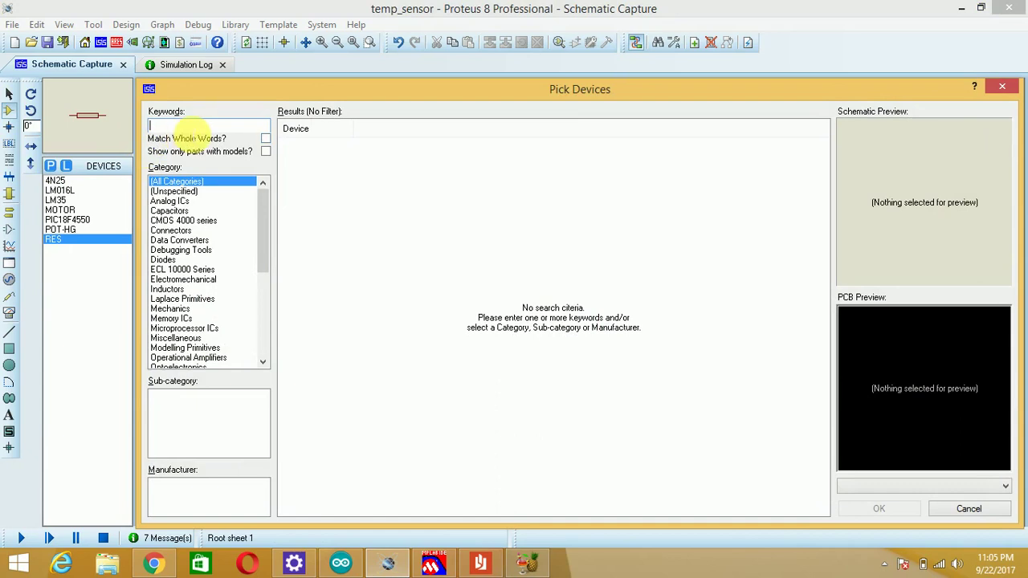
pyautogui.write('lm')
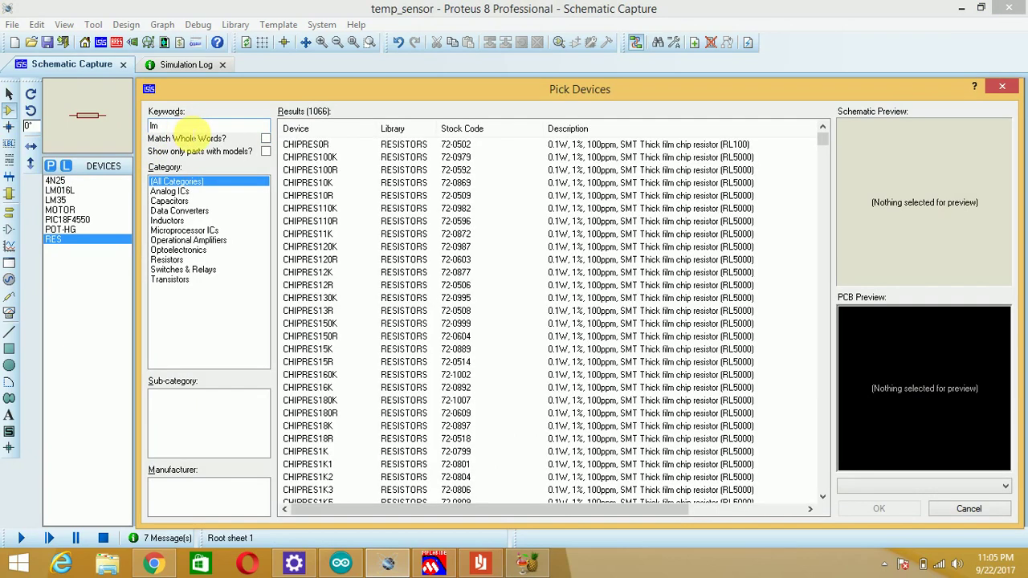
pyautogui.write('35')
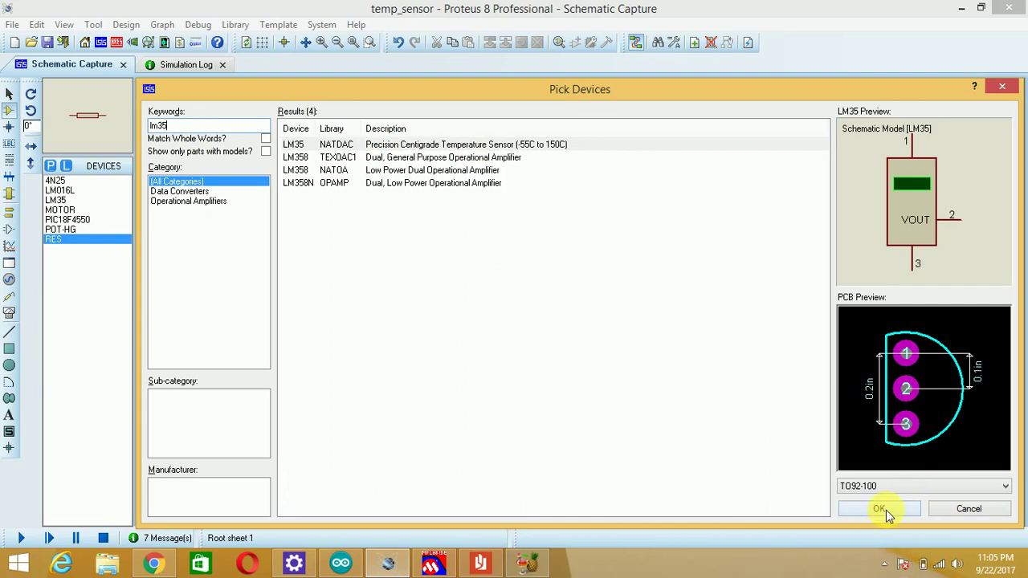
pyautogui.click(536, 147)
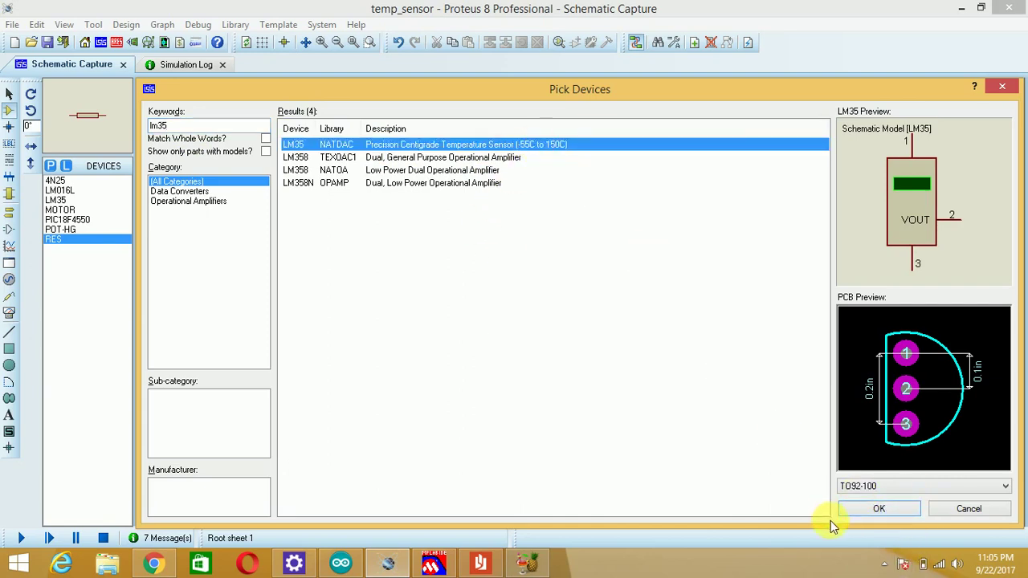
pyautogui.click(876, 505)
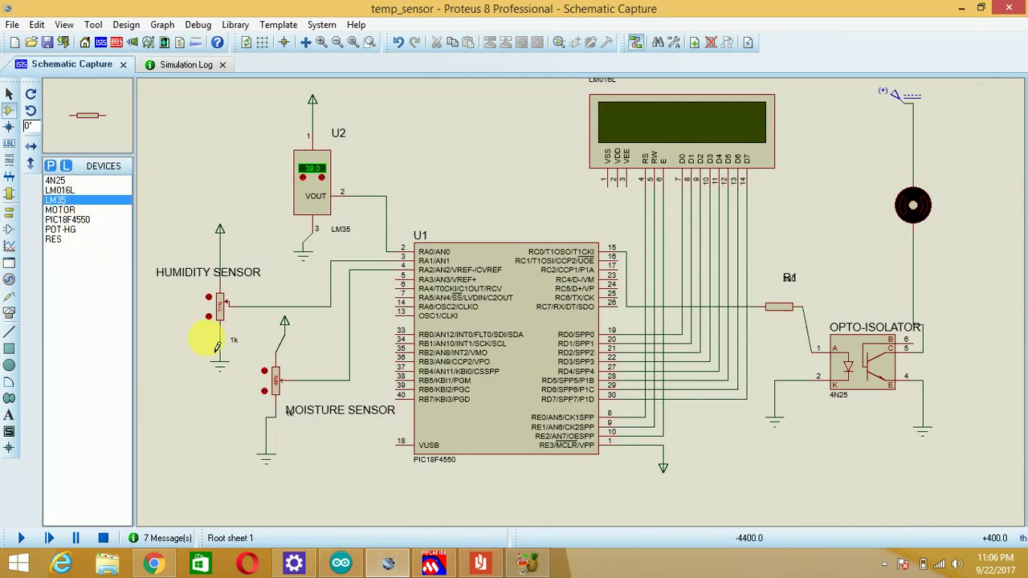
pyautogui.click(65, 230)
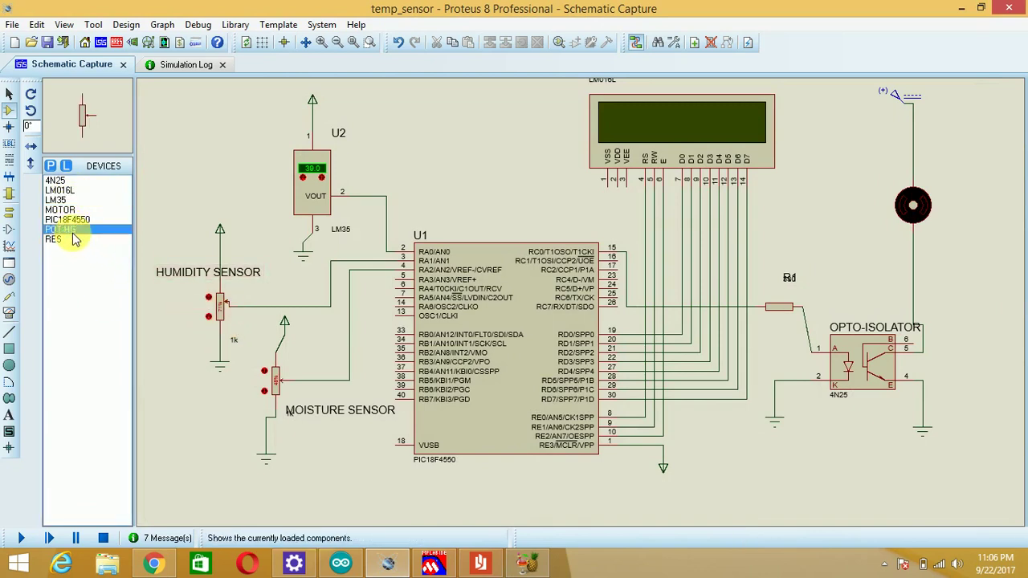
# - Place a trial POWER terminal at the sheet's upper left, then delete it
pyautogui.click(13, 222)
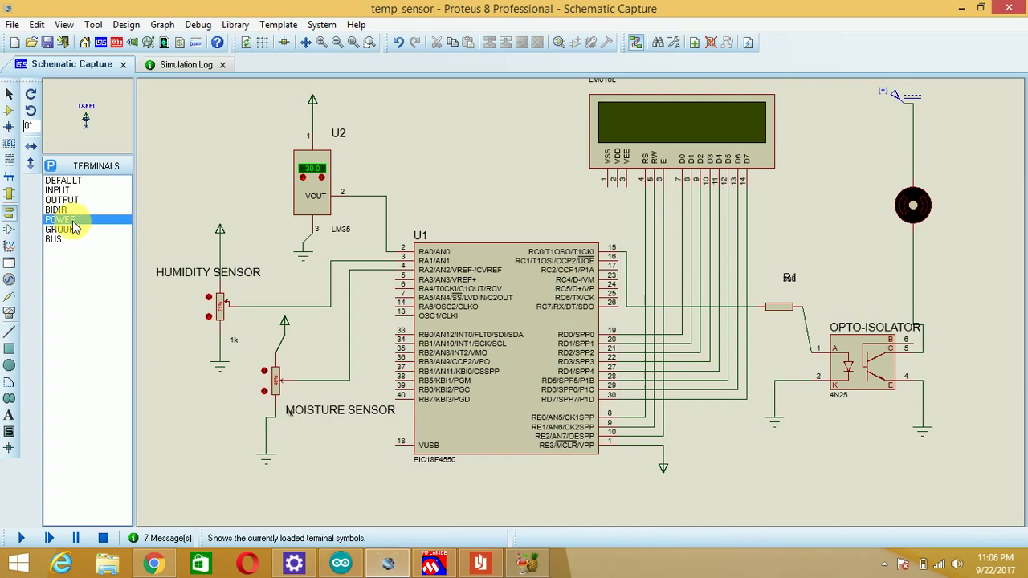
pyautogui.click(193, 123)
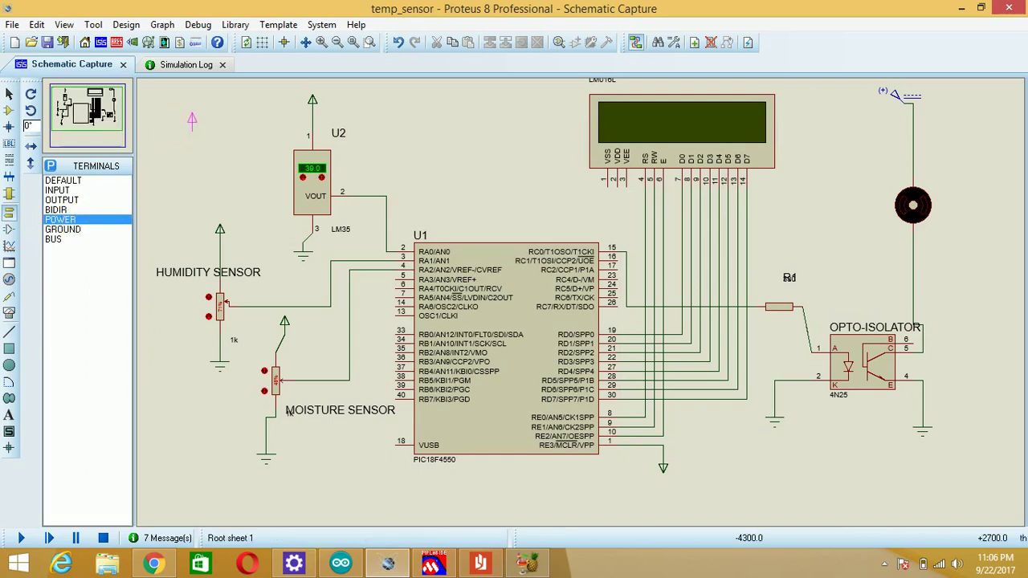
pyautogui.click(9, 94)
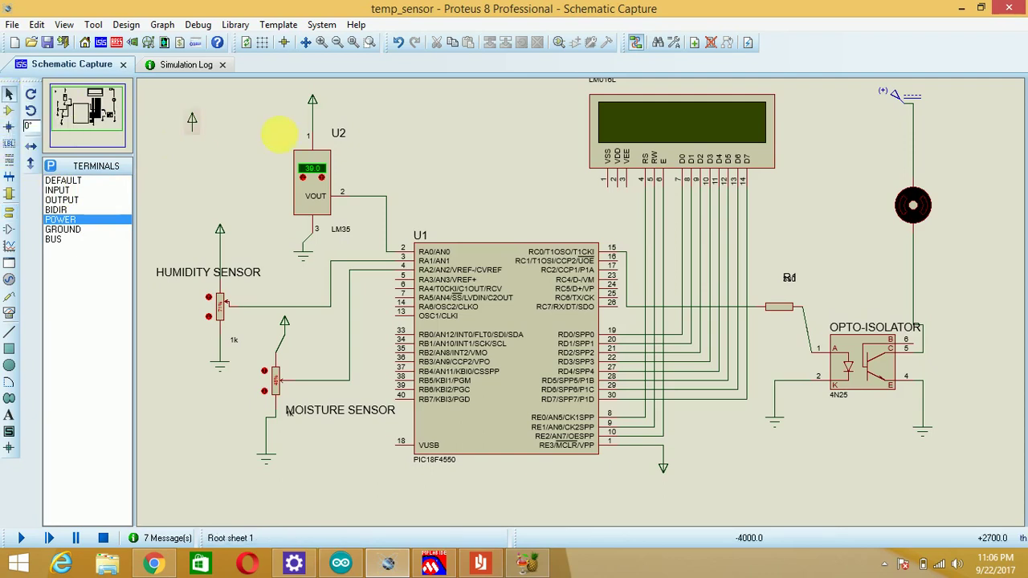
pyautogui.click(193, 119)
pyautogui.press('Delete')
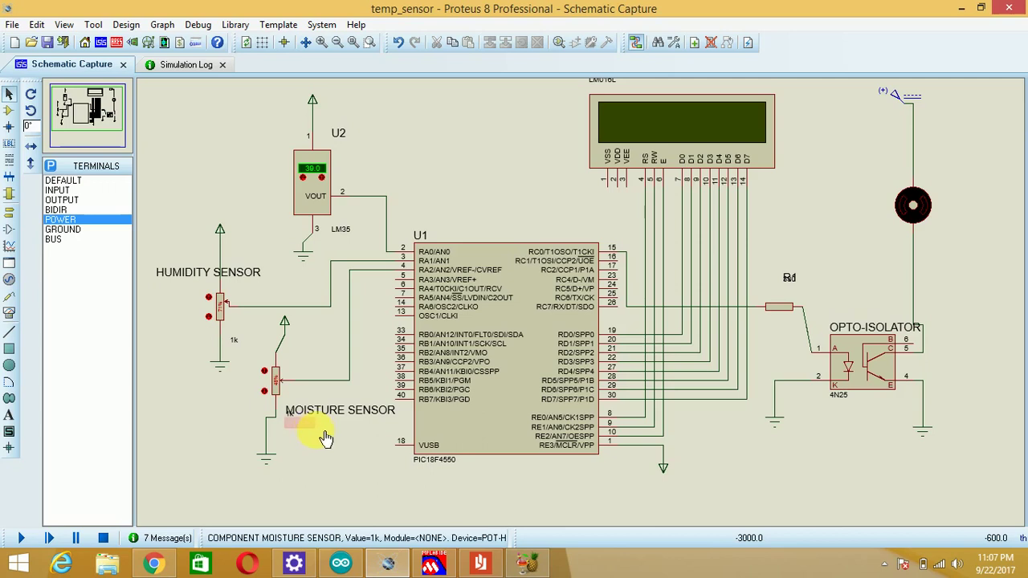
# - Switch to MPLAB IDE to view the temp project's u.c source file
pyautogui.click(432, 565)
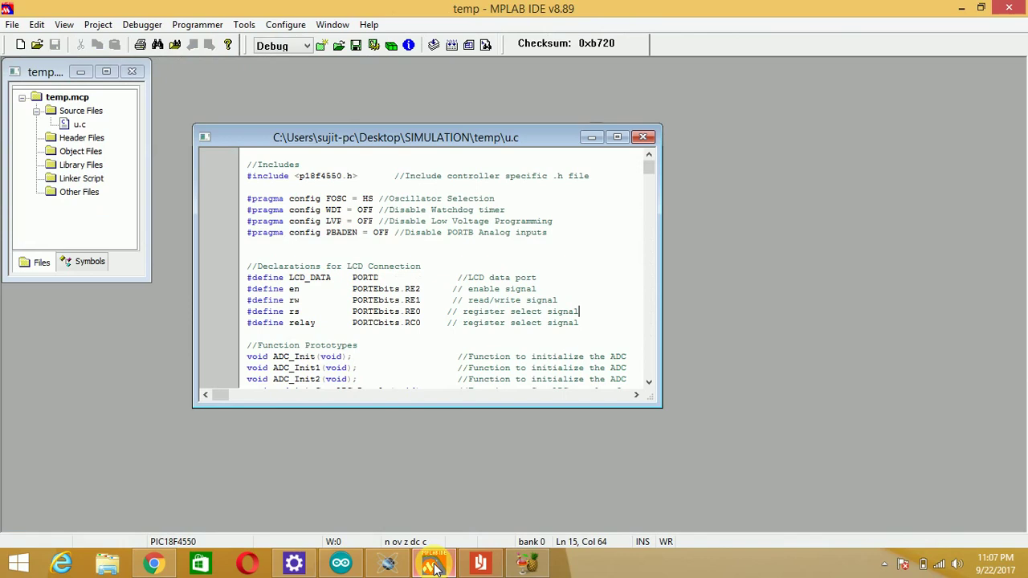
pyautogui.click(617, 138)
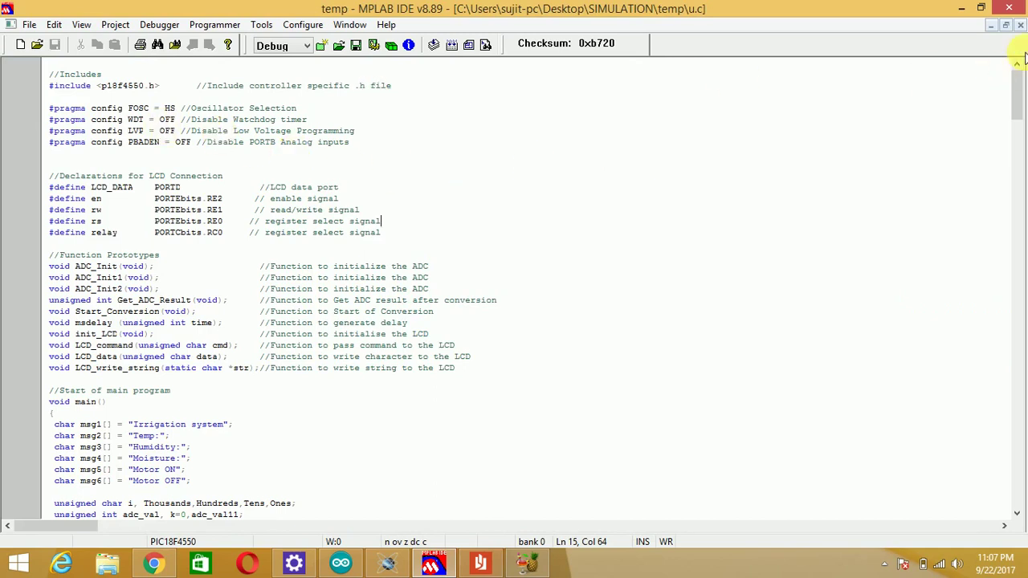
pyautogui.click(1005, 25)
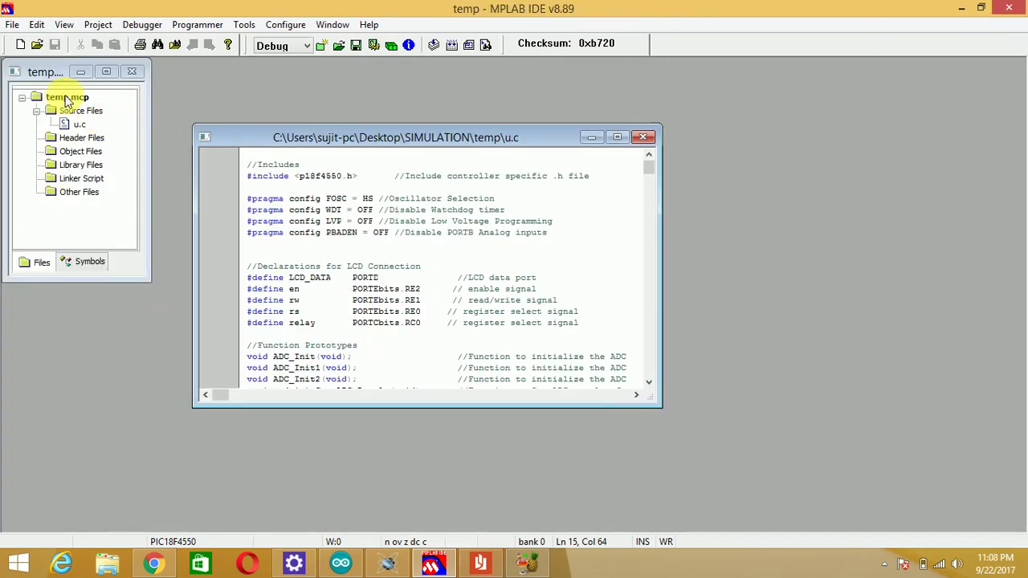
pyautogui.scroll(-15, 353, 251)
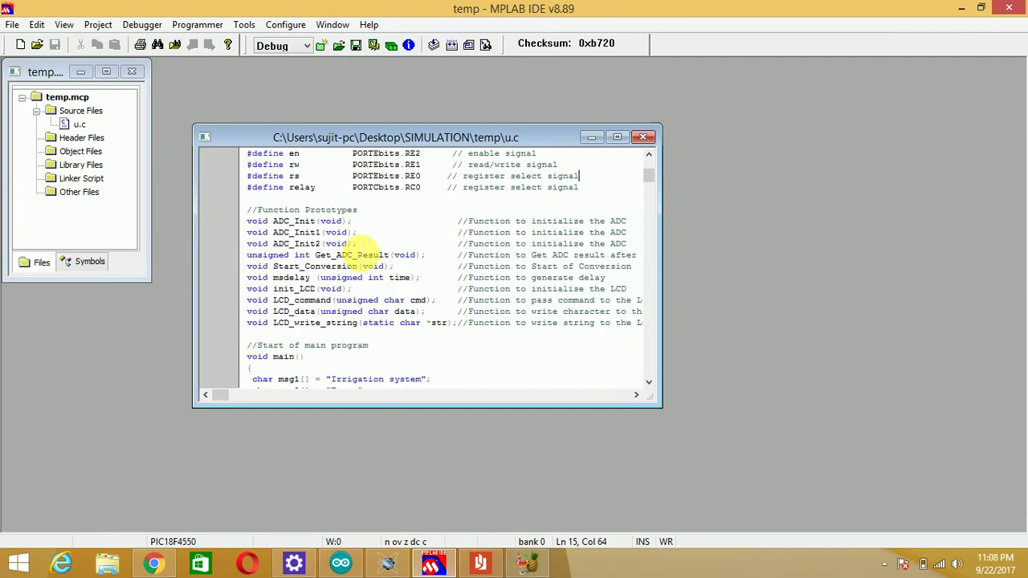
pyautogui.scroll(-9, 359, 256)
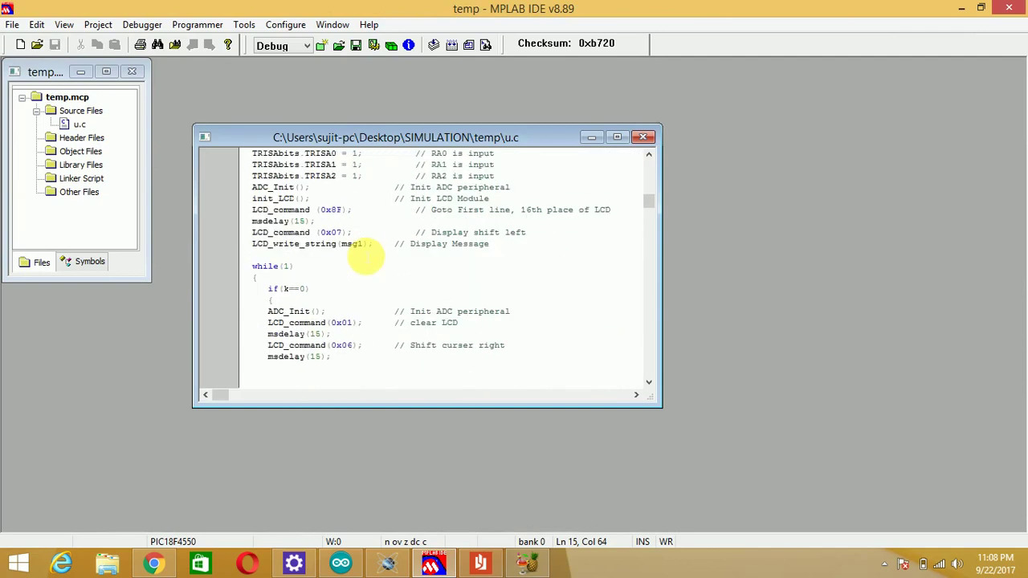
pyautogui.scroll(-13, 367, 259)
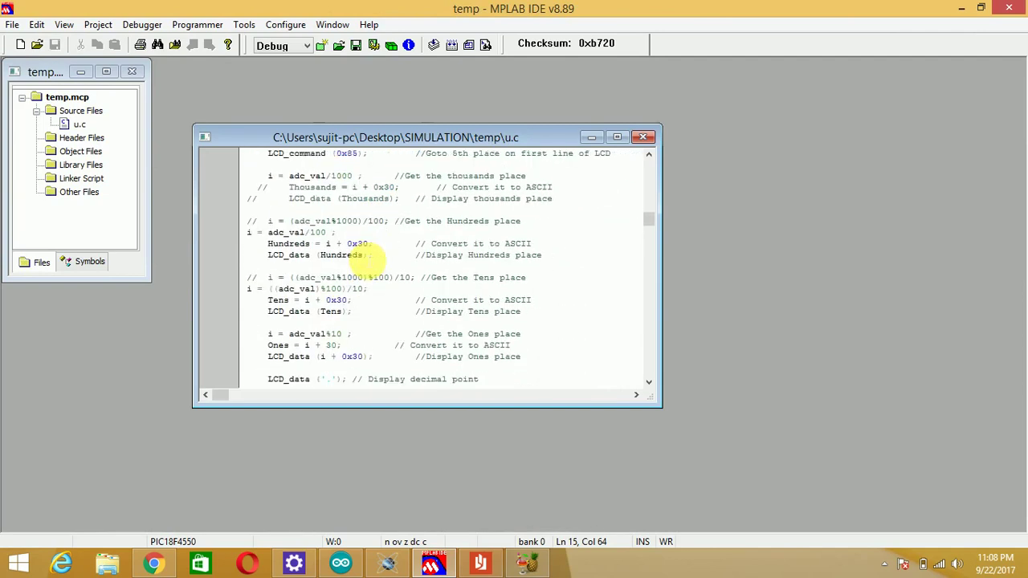
pyautogui.scroll(3, 368, 258)
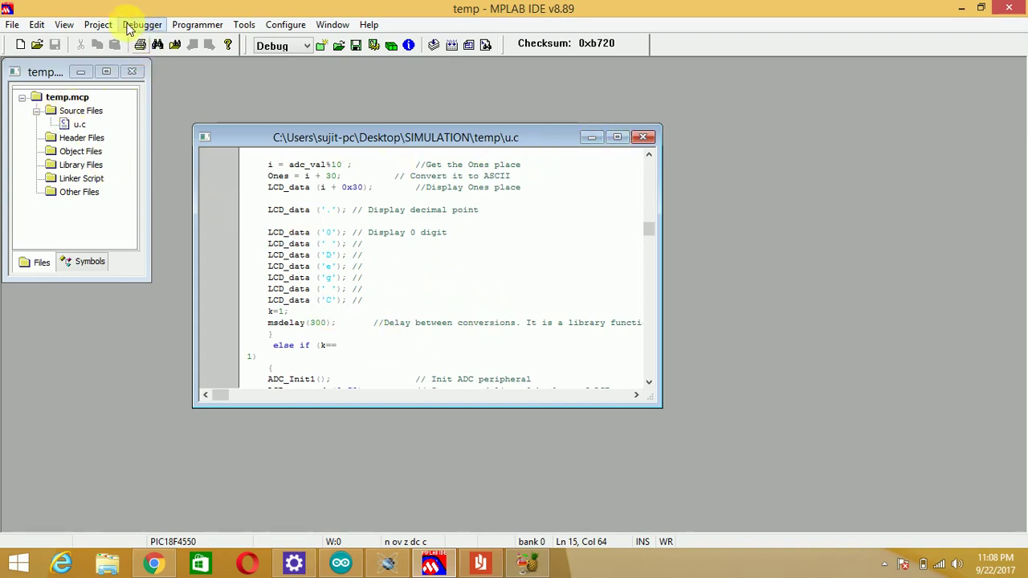
# - Build All the temp project into a hex file with zero errors, then minimize MPLAB
pyautogui.click(98, 25)
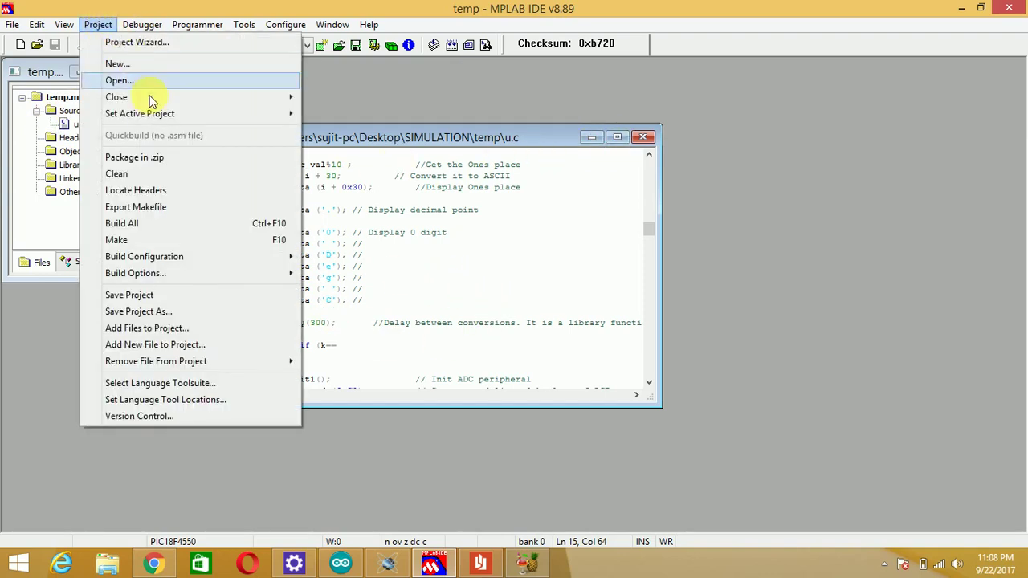
pyautogui.click(164, 223)
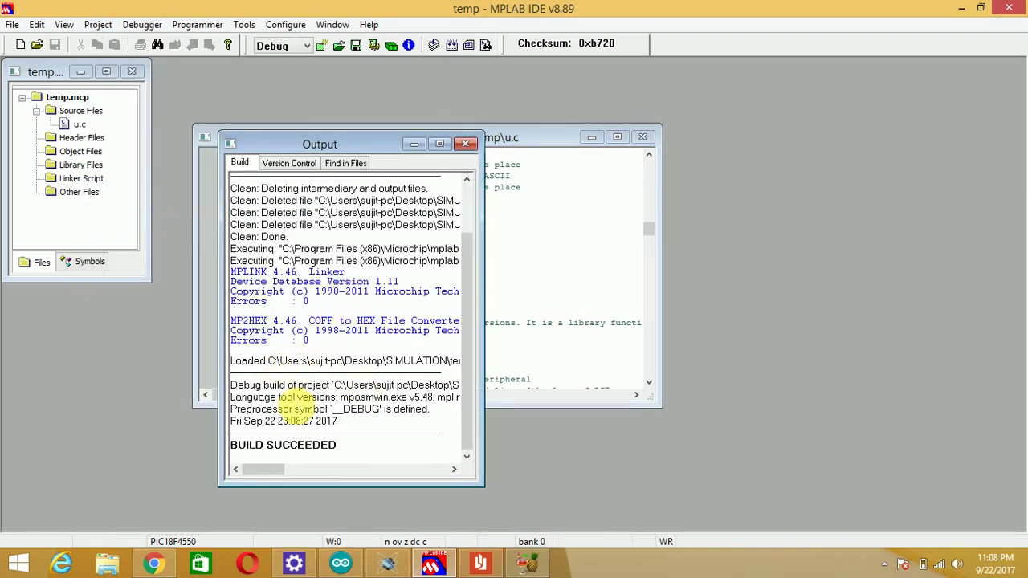
pyautogui.click(963, 8)
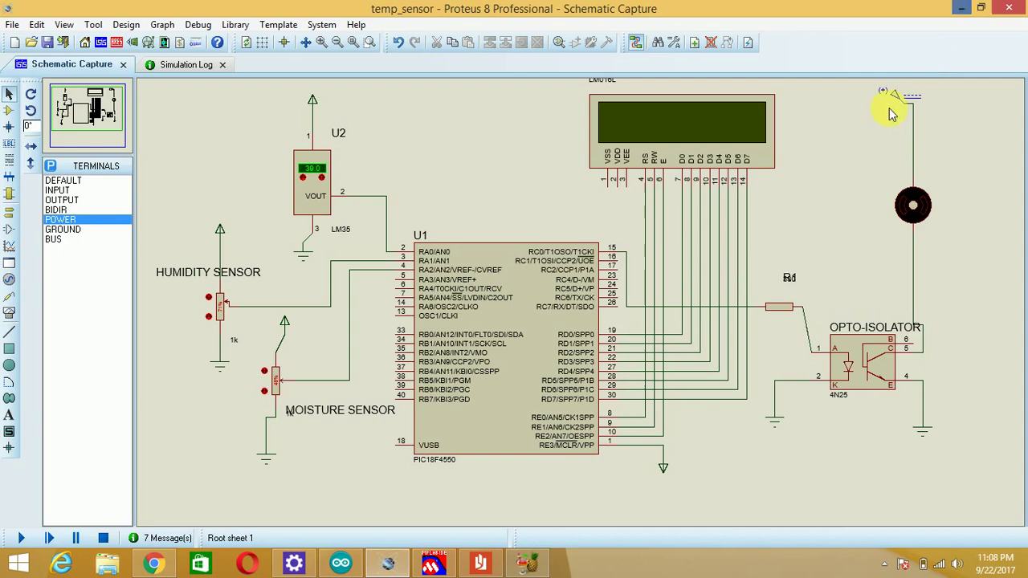
# - Set temp.hex as the PIC18F4550 U1 program file and run the simulation
pyautogui.doubleClick(544, 356)
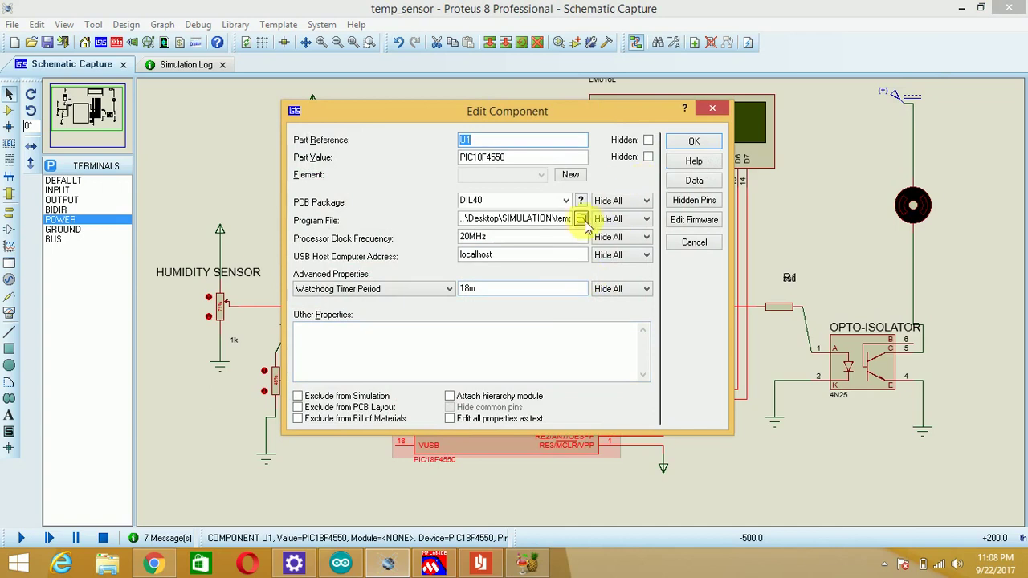
pyautogui.click(580, 219)
pyautogui.click(419, 184)
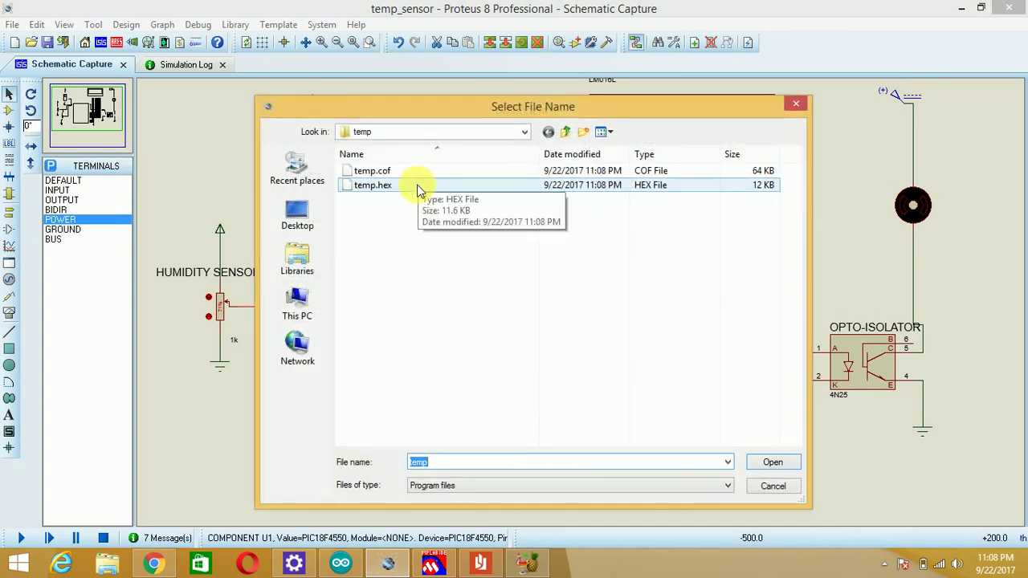
pyautogui.click(775, 463)
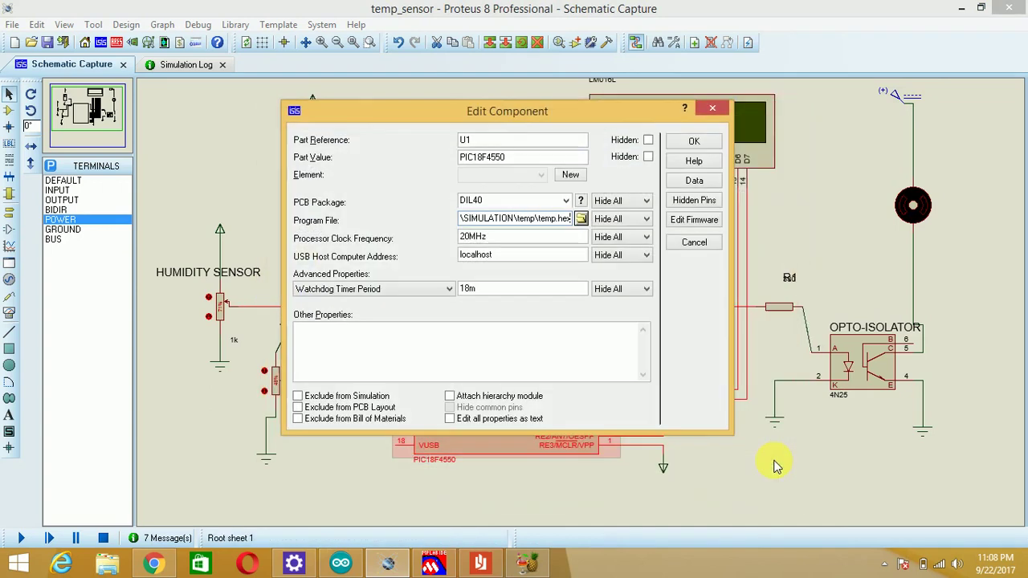
pyautogui.click(694, 141)
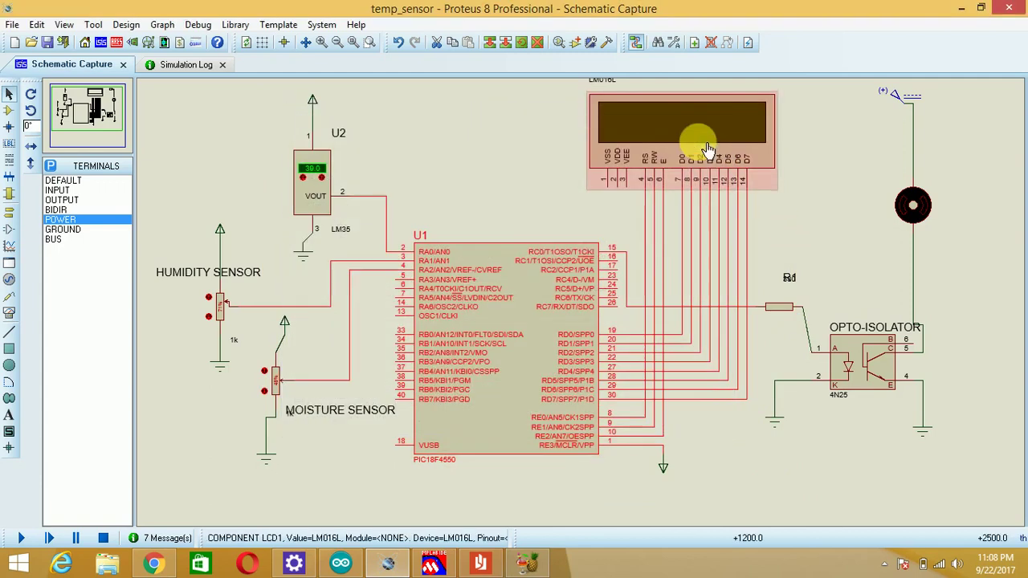
pyautogui.click(21, 538)
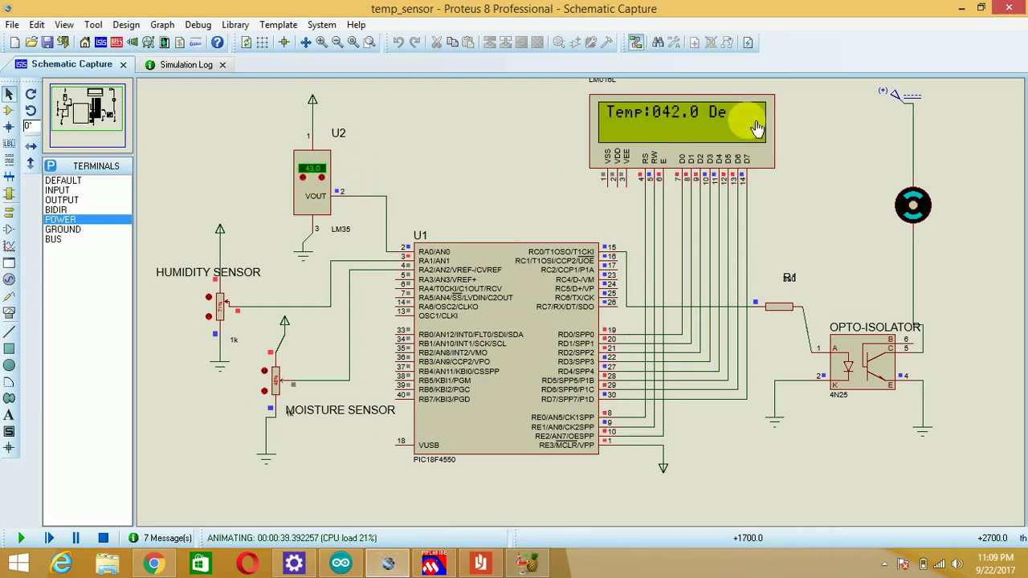
# - Step the HUMIDITY SENSOR potentiometer three times so the LCD shows Humidity:090%RH
pyautogui.click(210, 317)
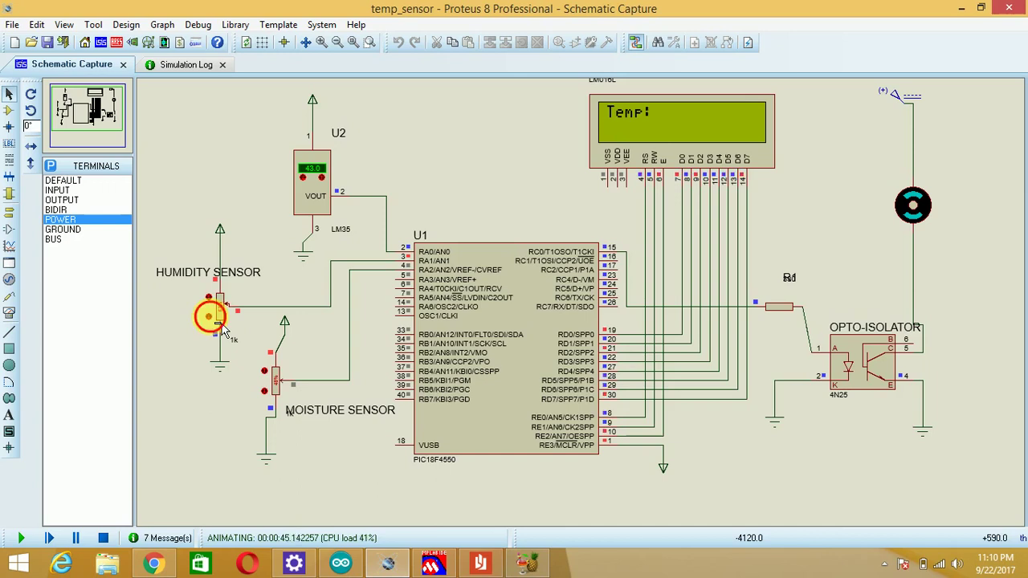
pyautogui.click(210, 317)
pyautogui.click(210, 317)
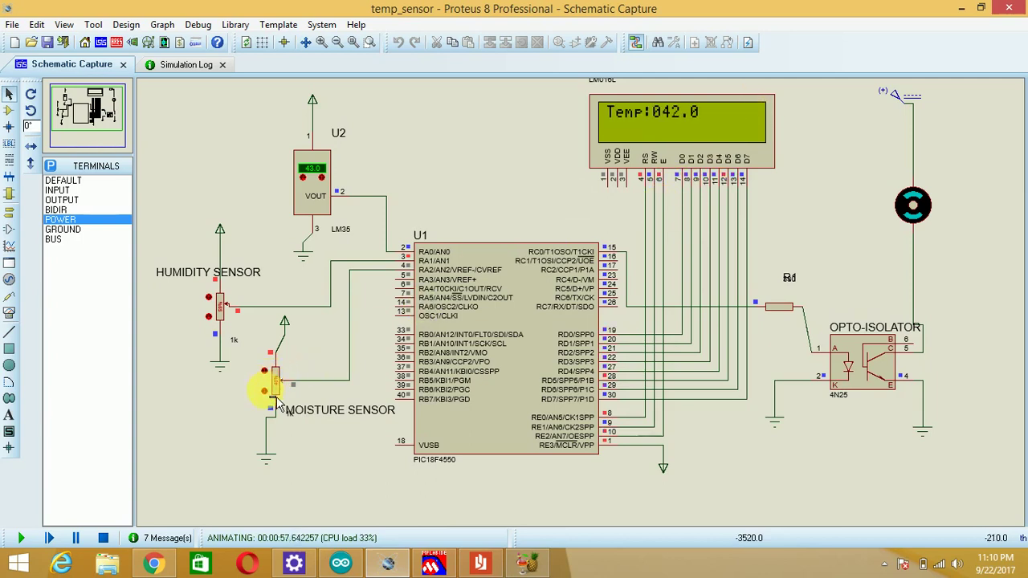
# - Turn the MOISTURE SENSOR potentiometer down four steps to lower the LCD moisture reading
pyautogui.click(274, 401)
pyautogui.click(274, 401)
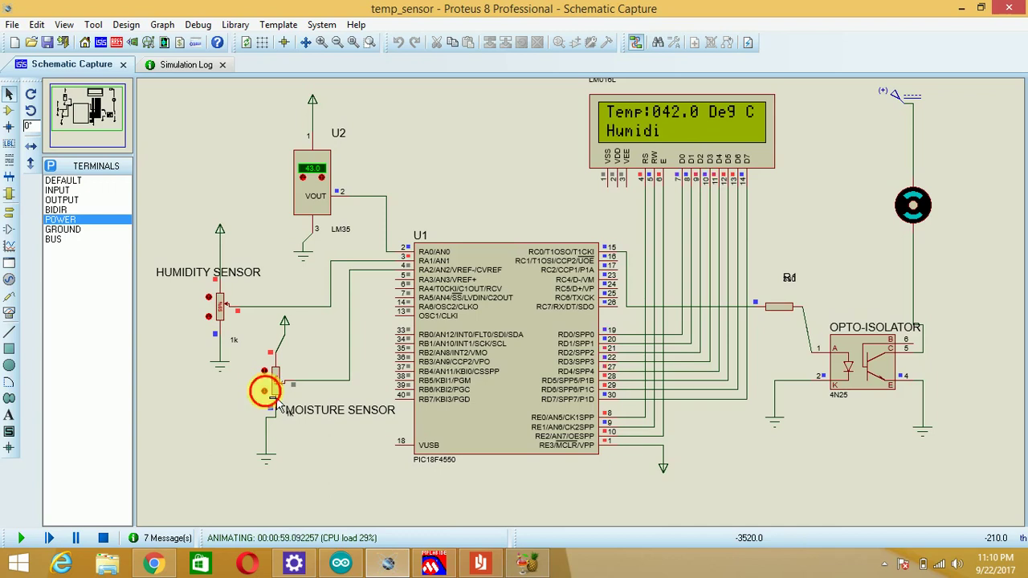
pyautogui.click(275, 401)
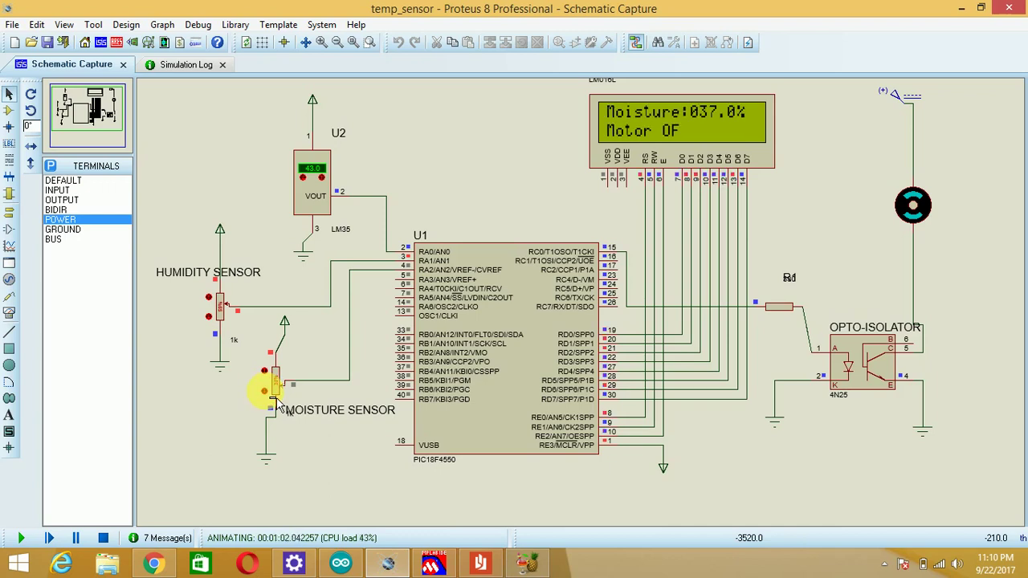
pyautogui.click(274, 401)
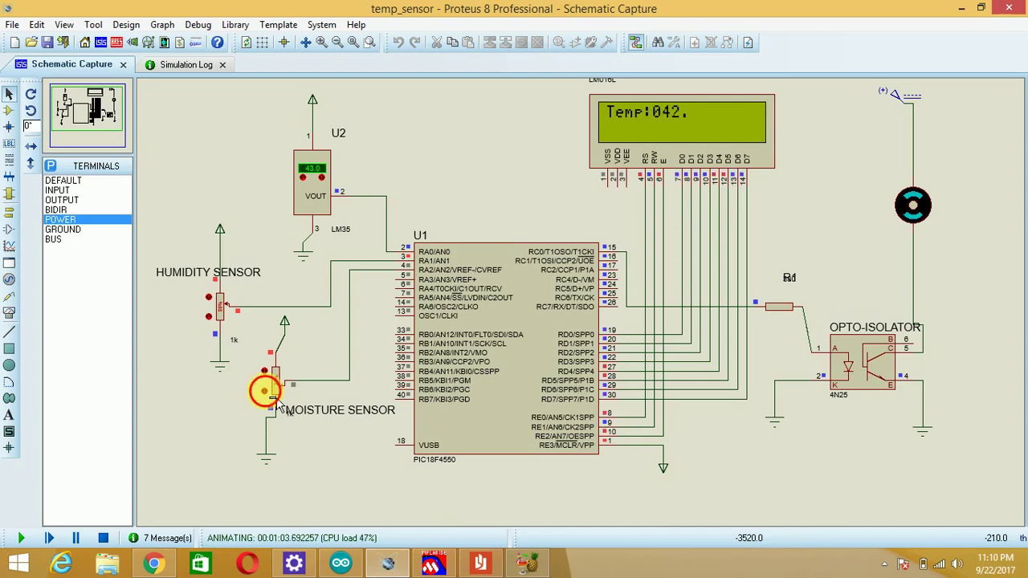